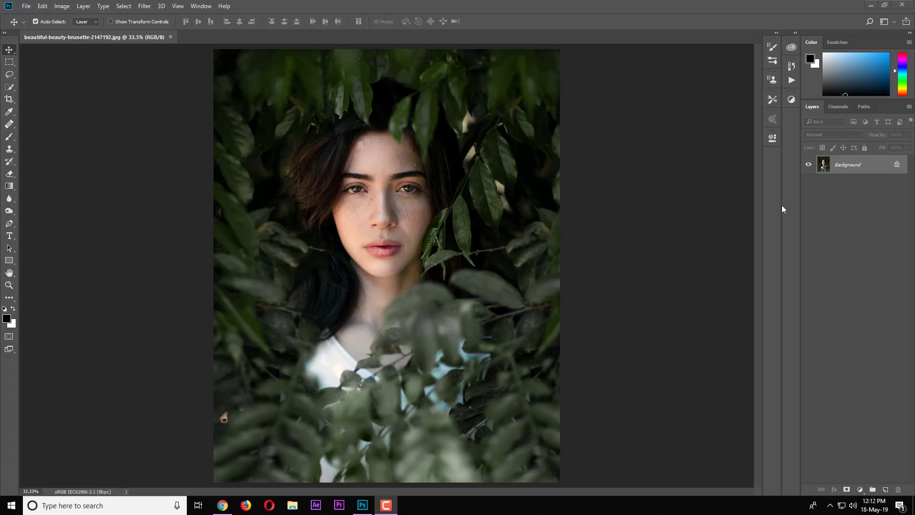
Duplicate the Background layer, keeping the default name 'Background copy'.
{"action": "left_click", "coordinate": [854, 166]}
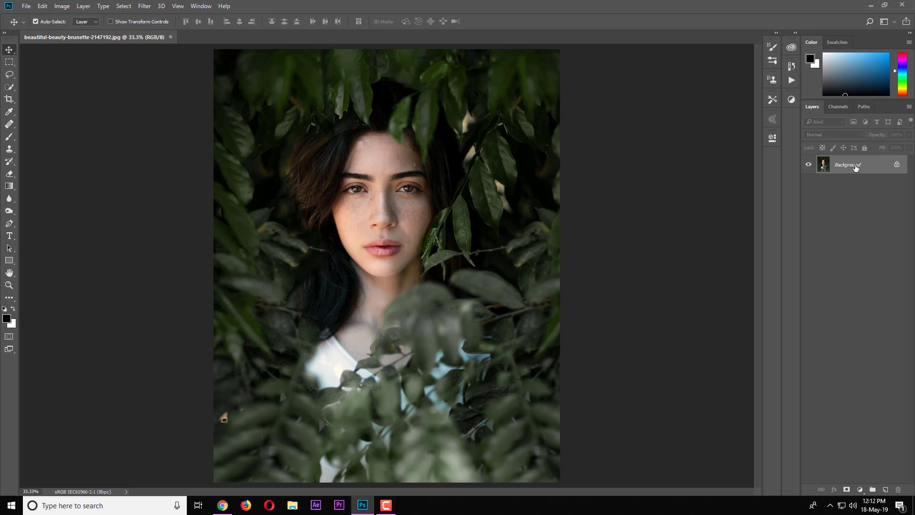
{"action": "left_click", "coordinate": [80, 6]}
{"action": "left_click", "coordinate": [92, 43]}
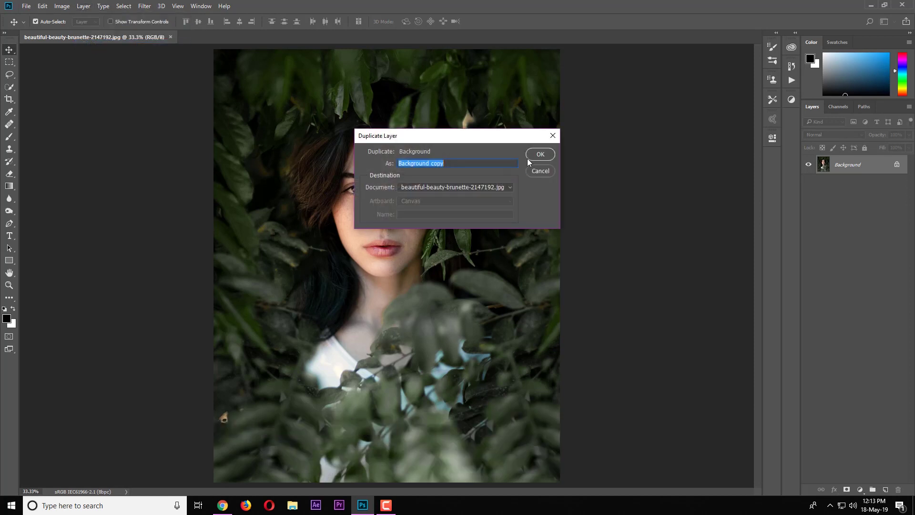
{"action": "left_click", "coordinate": [533, 155]}
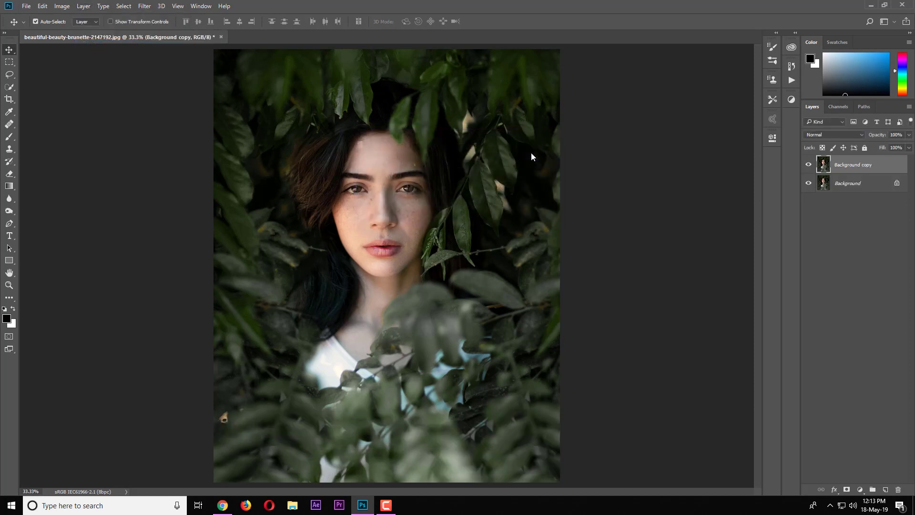
Heal away the small bright spot in the lower-left leaves with the Healing Brush.
{"action": "left_click", "coordinate": [9, 124]}
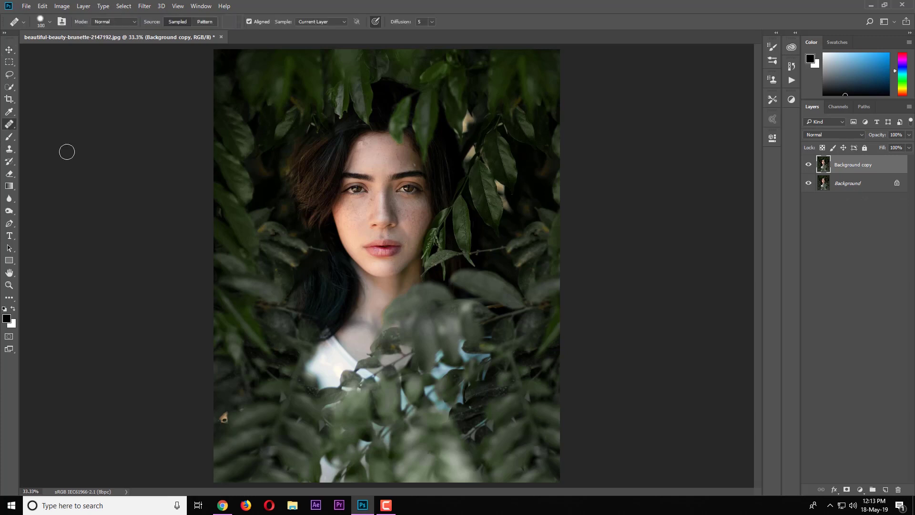
{"action": "left_click", "coordinate": [229, 431], "text": "alt"}
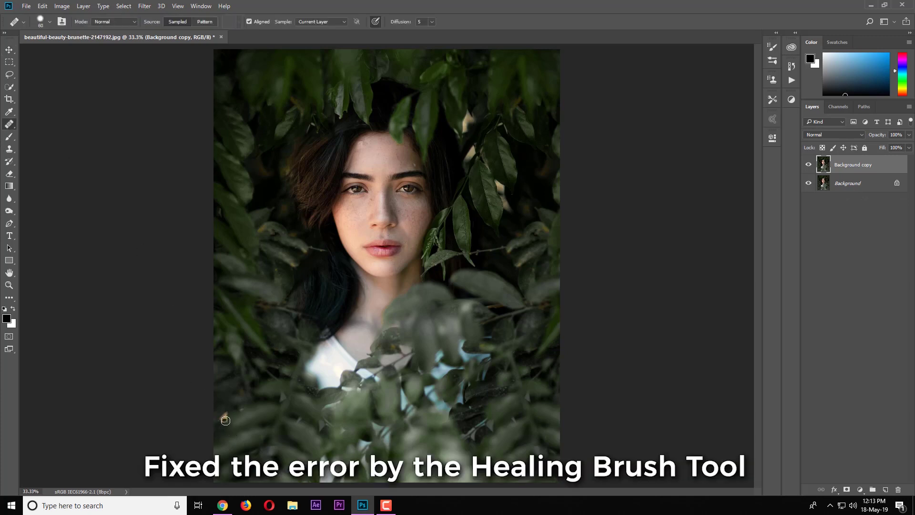
{"action": "left_click_drag", "start_coordinate": [224, 418], "coordinate": [226, 411]}
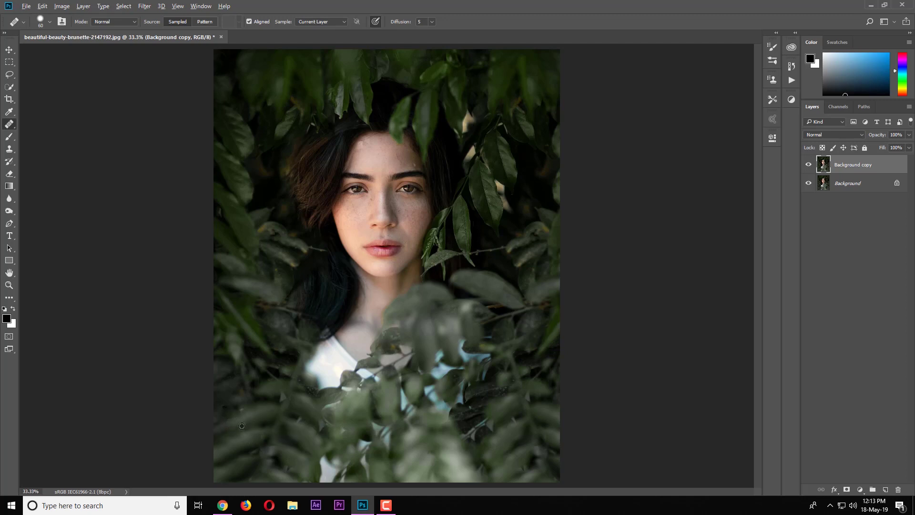
{"action": "left_click_drag", "start_coordinate": [229, 426], "coordinate": [217, 432]}
Paste the Green channel over the Blue channel, return to RGB and Layers, and deselect.
{"action": "left_click", "coordinate": [839, 106]}
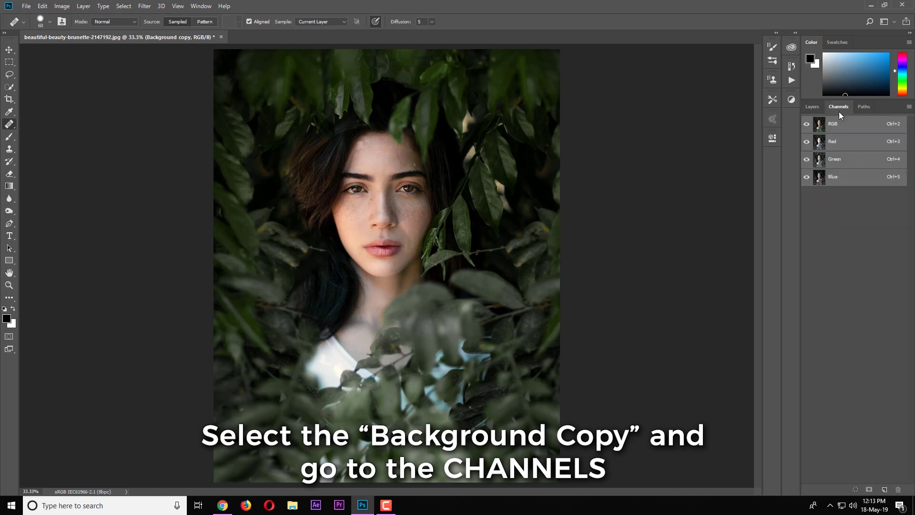
{"action": "left_click", "coordinate": [837, 162]}
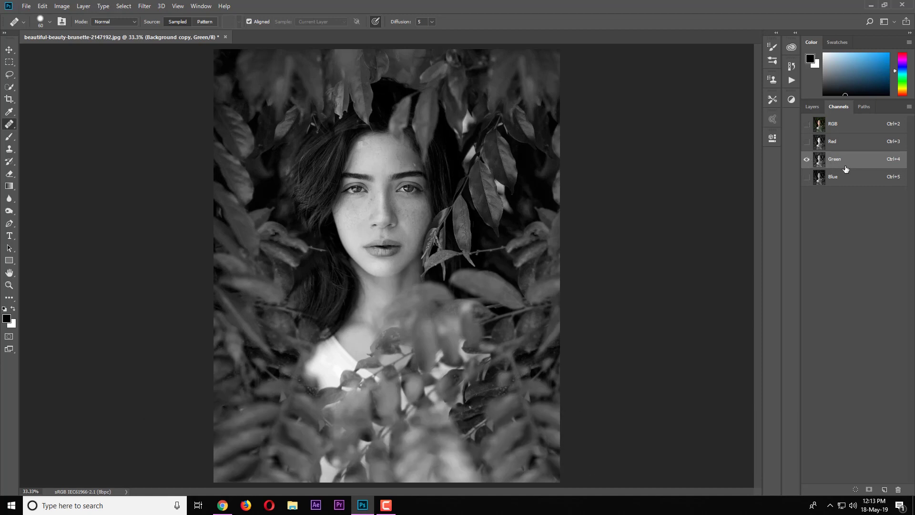
{"action": "key", "text": "ctrl+a"}
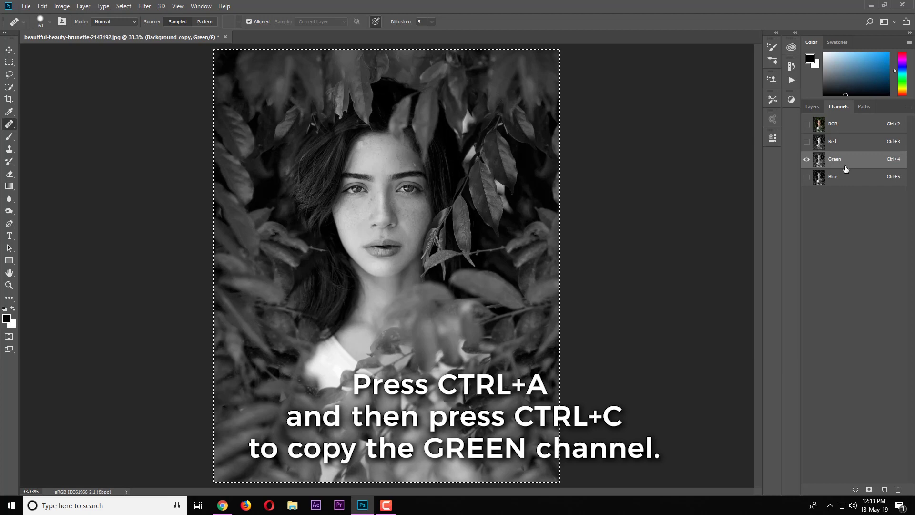
{"action": "left_click", "coordinate": [833, 178]}
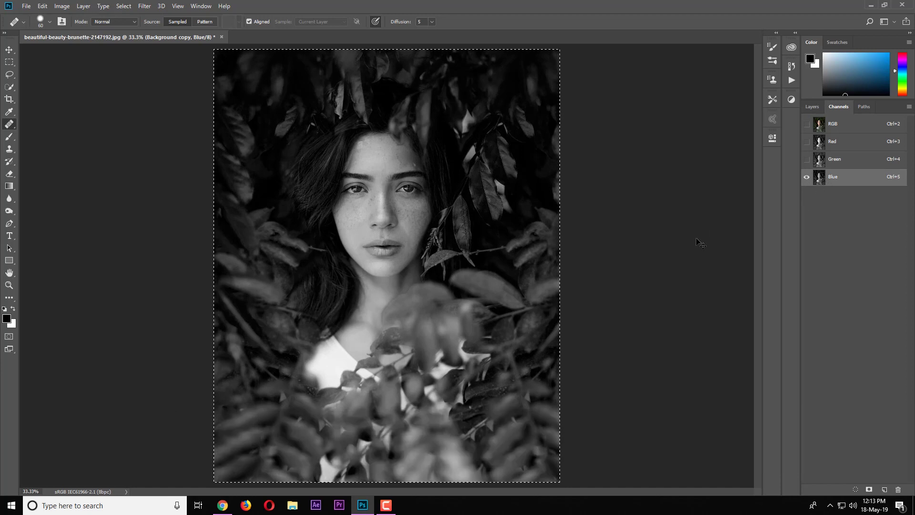
{"action": "key", "text": "ctrl+v"}
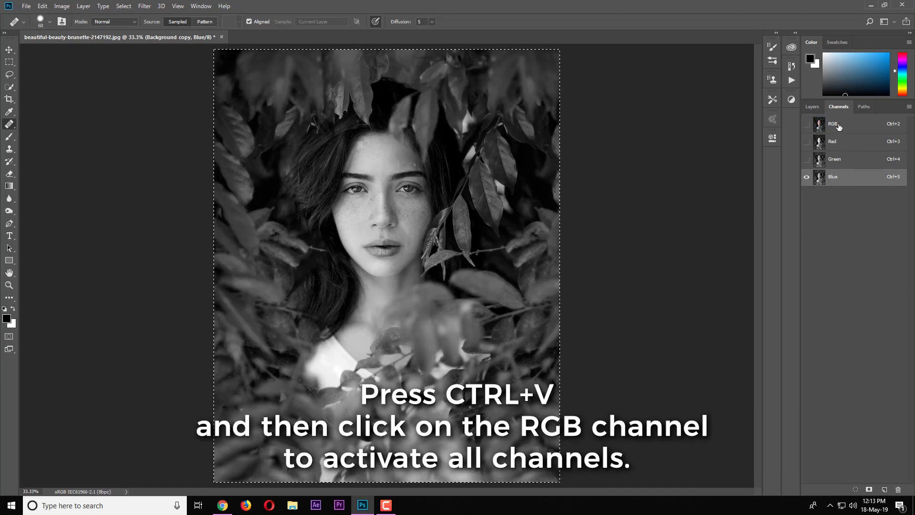
{"action": "left_click", "coordinate": [841, 127]}
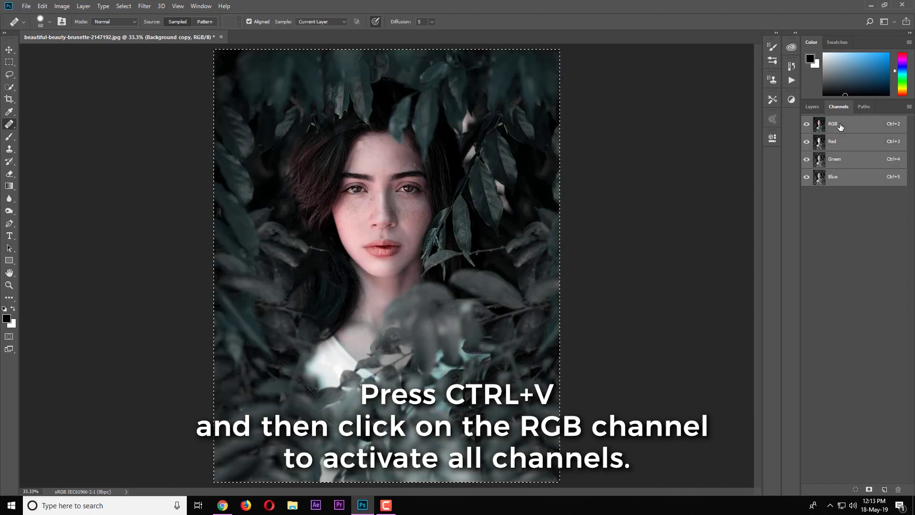
{"action": "left_click", "coordinate": [815, 108]}
{"action": "key", "text": "ctrl+d"}
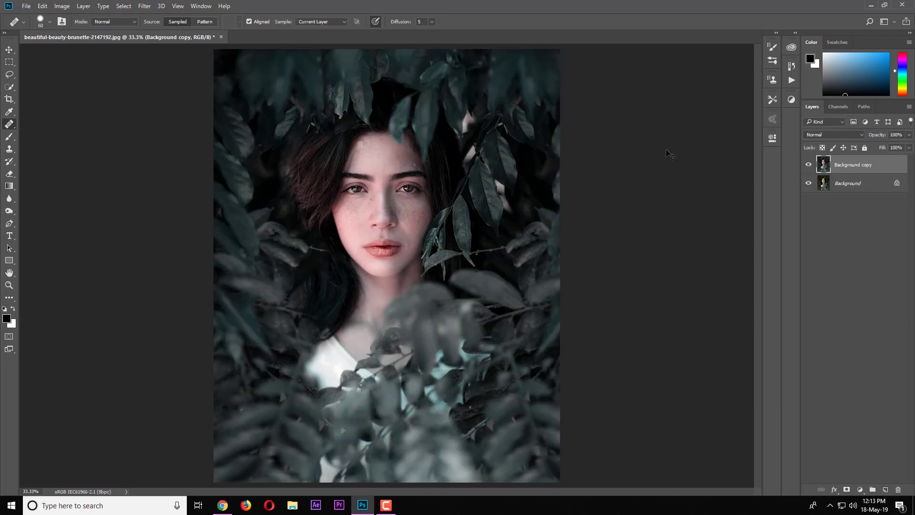
Rename the Background copy layer to 'Camera Raw'.
{"action": "left_click", "coordinate": [808, 164]}
{"action": "double_click", "coordinate": [848, 166]}
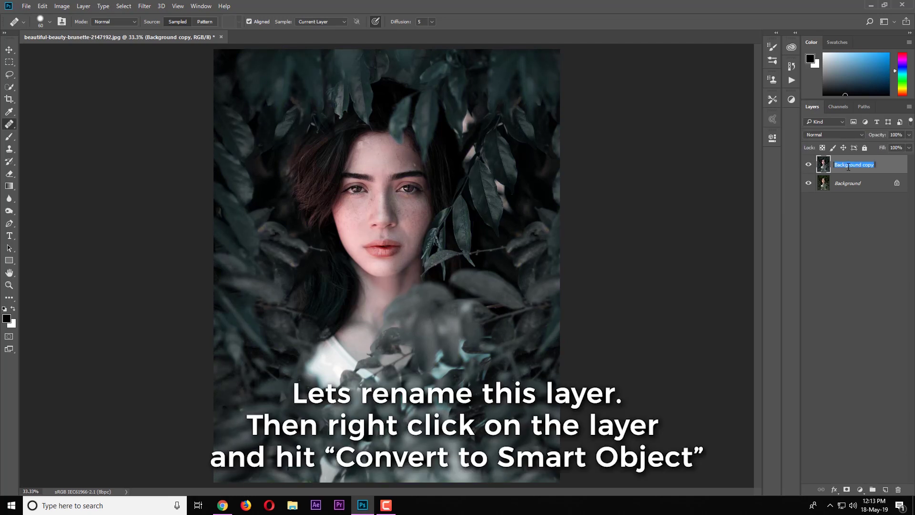
{"action": "type", "text": "Camer"}
{"action": "type", "text": "a Raw"}
{"action": "key", "text": "Return"}
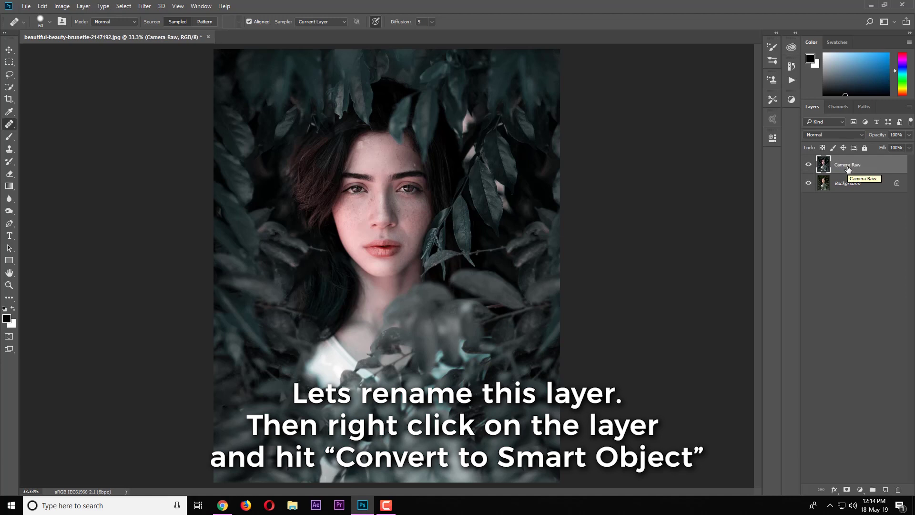
Convert the Camera Raw layer to a Smart Object and launch the Camera Raw Filter.
{"action": "right_click", "coordinate": [848, 167]}
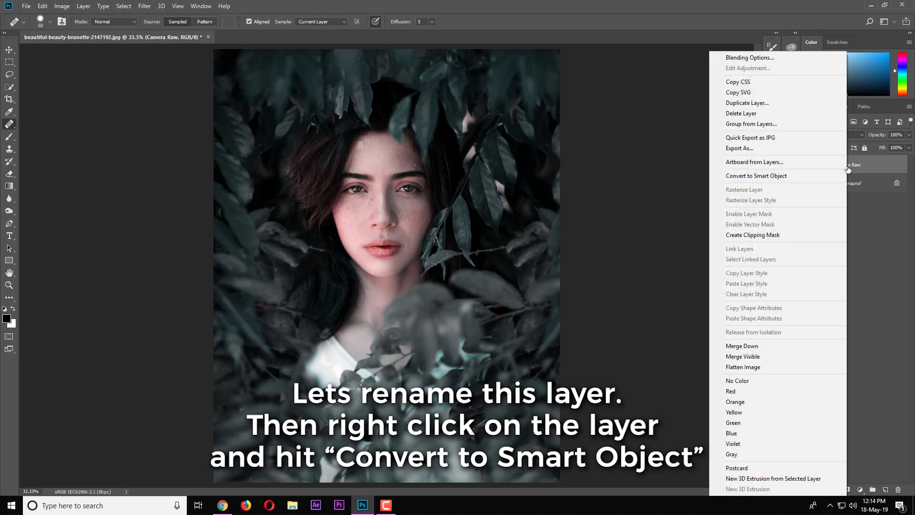
{"action": "left_click", "coordinate": [790, 175]}
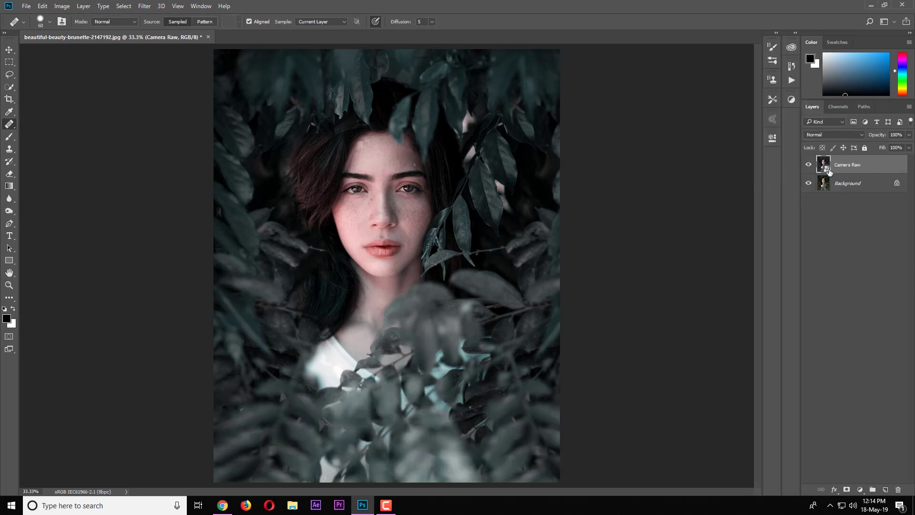
{"action": "left_click", "coordinate": [143, 7]}
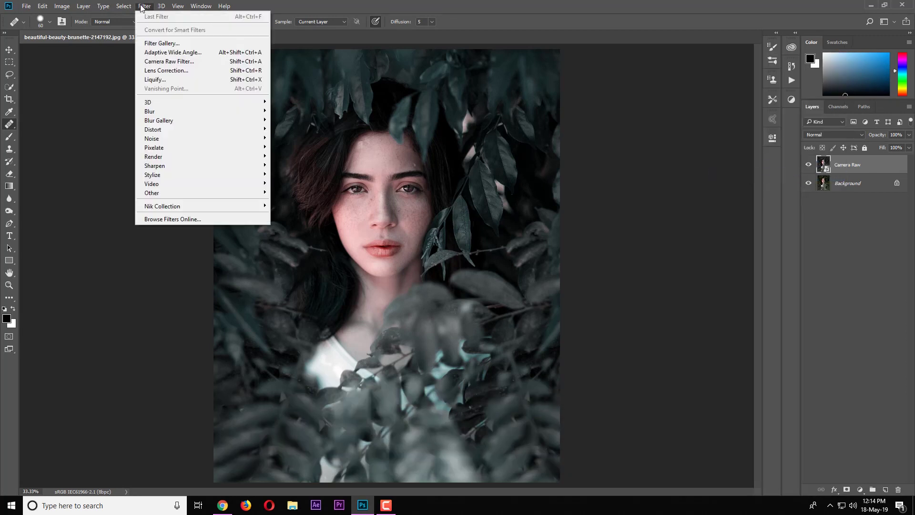
{"action": "left_click", "coordinate": [162, 62]}
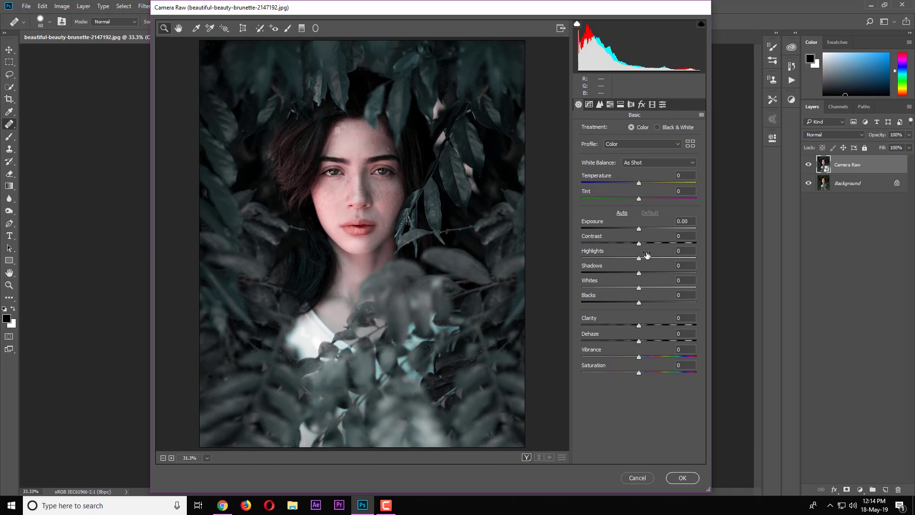
Raise Contrast to +6 and lower Whites to -5 in the Basic panel.
{"action": "left_click_drag", "start_coordinate": [639, 243], "coordinate": [643, 244]}
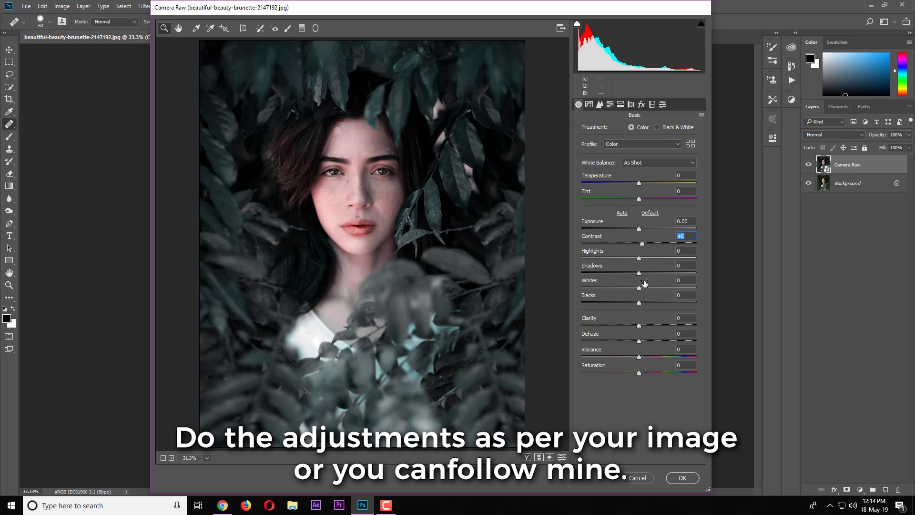
{"action": "mouse_move", "coordinate": [639, 288]}
{"action": "left_mouse_down"}
{"action": "mouse_move", "coordinate": [617, 290]}
{"action": "mouse_move", "coordinate": [635, 293]}
{"action": "mouse_move", "coordinate": [624, 306]}
{"action": "mouse_move", "coordinate": [642, 326]}
{"action": "left_mouse_up"}
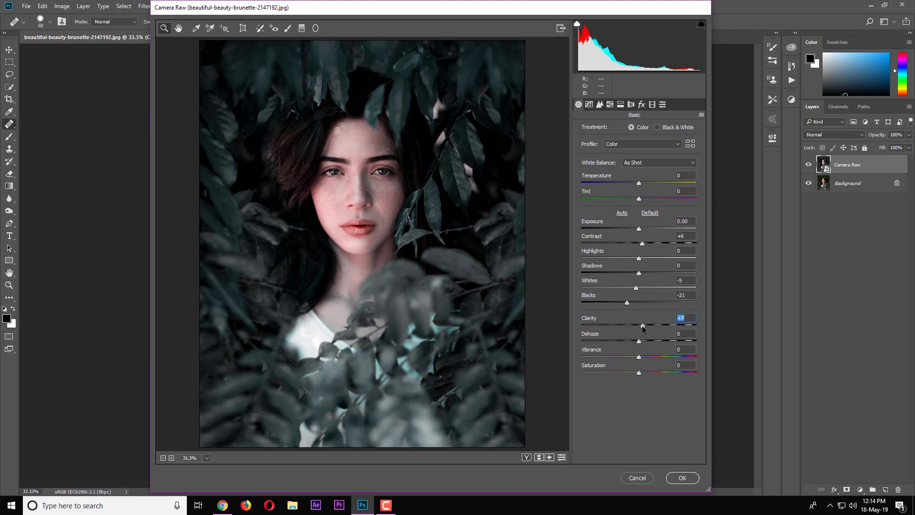
Calibrate Green Primary to hue +94/saturation +58, Blue to -100/+69, and Red hue to +31.
{"action": "left_click", "coordinate": [653, 104]}
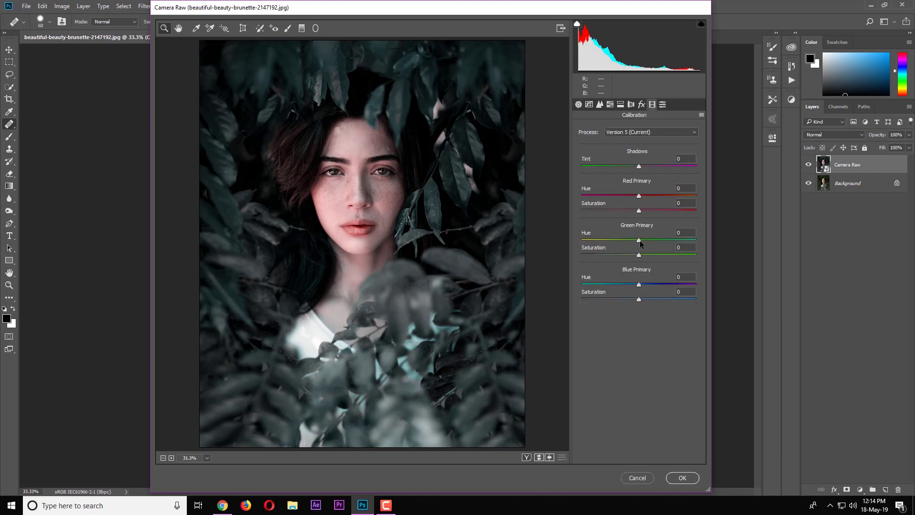
{"action": "left_click_drag", "start_coordinate": [639, 240], "coordinate": [696, 242]}
{"action": "left_click_drag", "start_coordinate": [639, 255], "coordinate": [681, 253]}
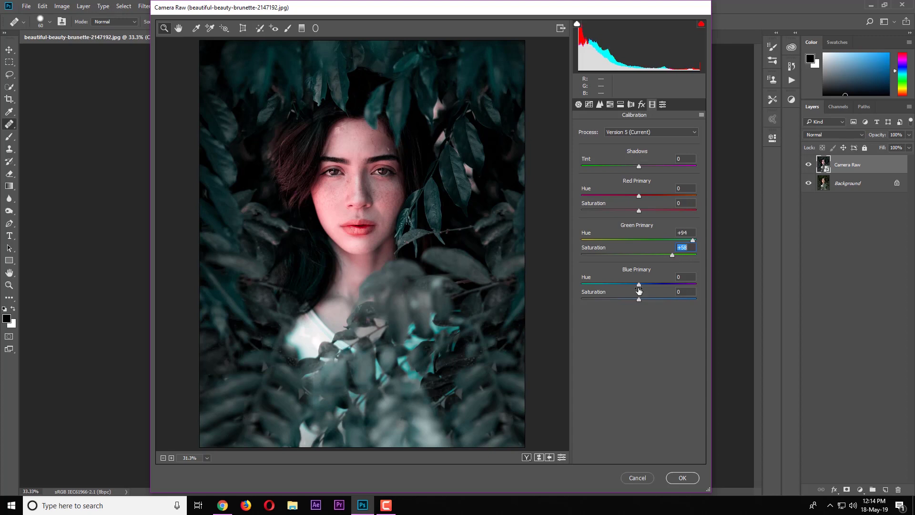
{"action": "left_click_drag", "start_coordinate": [639, 284], "coordinate": [582, 286]}
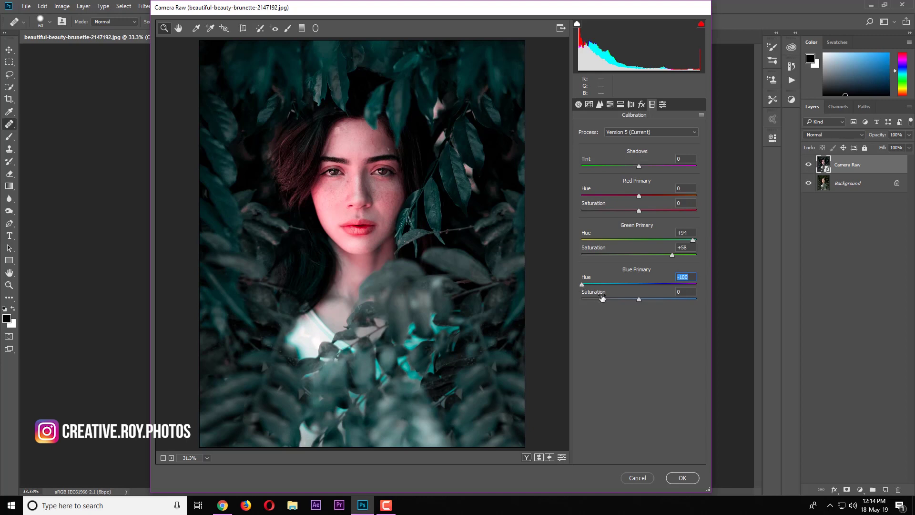
{"action": "left_click_drag", "start_coordinate": [639, 300], "coordinate": [686, 304]}
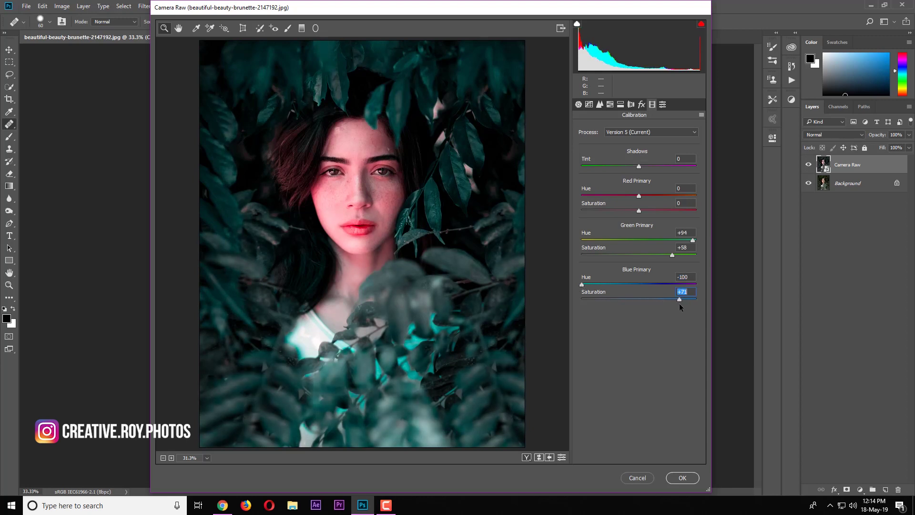
{"action": "left_click_drag", "start_coordinate": [679, 304], "coordinate": [678, 304]}
{"action": "mouse_move", "coordinate": [640, 196]}
{"action": "left_mouse_down"}
{"action": "mouse_move", "coordinate": [673, 200]}
{"action": "mouse_move", "coordinate": [635, 213]}
{"action": "left_mouse_up"}
Set HSL saturation to Reds -18, Oranges -8, Aquas +46 and Blues +28.
{"action": "left_click", "coordinate": [611, 105]}
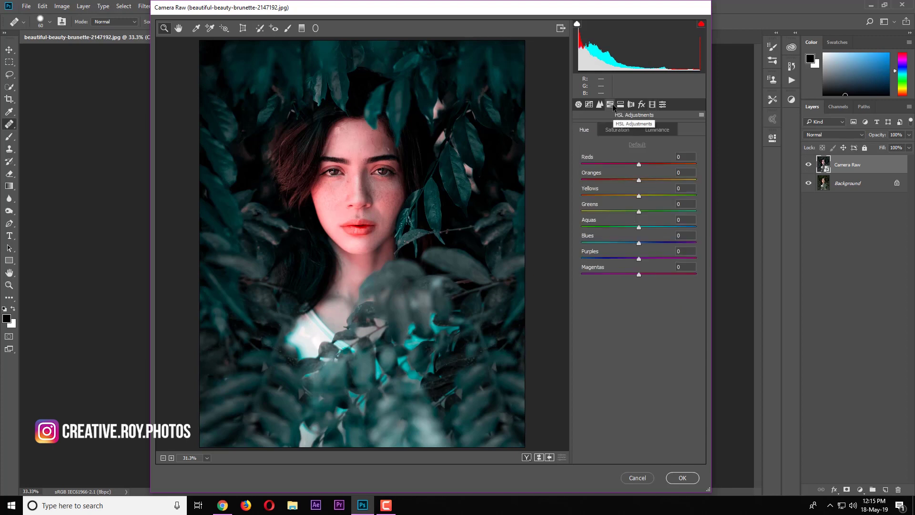
{"action": "left_click", "coordinate": [618, 129]}
{"action": "left_click_drag", "start_coordinate": [638, 165], "coordinate": [627, 165]}
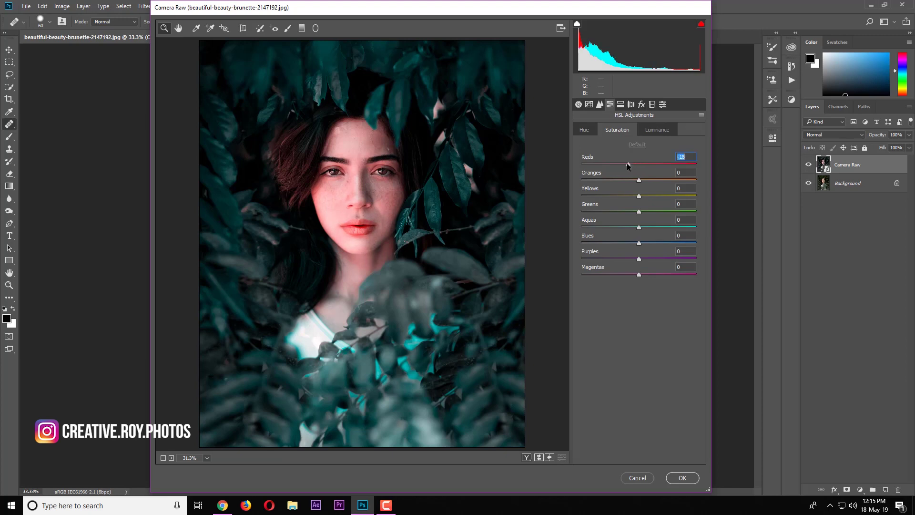
{"action": "left_click_drag", "start_coordinate": [638, 180], "coordinate": [635, 184]}
{"action": "mouse_move", "coordinate": [639, 228]}
{"action": "left_mouse_down"}
{"action": "mouse_move", "coordinate": [678, 227]}
{"action": "mouse_move", "coordinate": [670, 227]}
{"action": "left_mouse_up"}
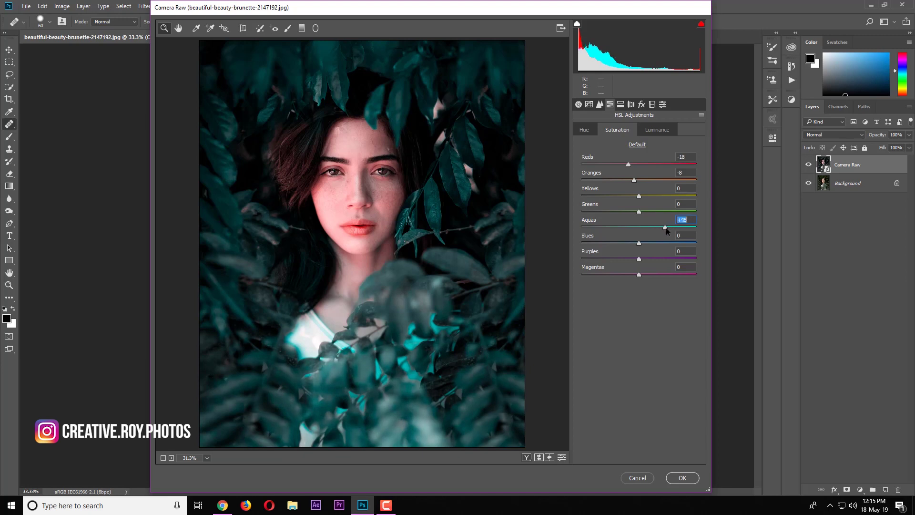
{"action": "left_click_drag", "start_coordinate": [639, 242], "coordinate": [664, 243]}
Darken the Aquas luminance and raise the Greens hue.
{"action": "left_click", "coordinate": [657, 129]}
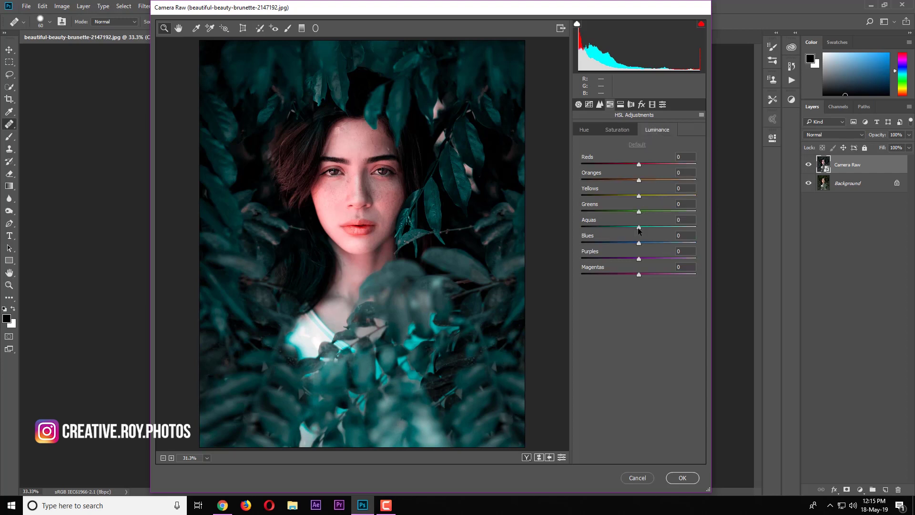
{"action": "mouse_move", "coordinate": [639, 227]}
{"action": "left_mouse_down"}
{"action": "mouse_move", "coordinate": [622, 227]}
{"action": "mouse_move", "coordinate": [633, 230]}
{"action": "left_mouse_up"}
{"action": "left_click", "coordinate": [587, 132]}
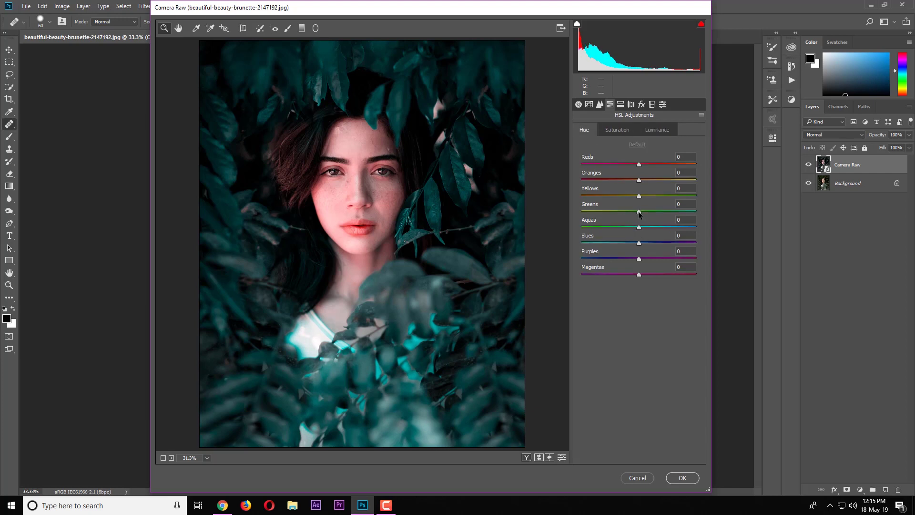
{"action": "left_click_drag", "start_coordinate": [638, 213], "coordinate": [664, 214]}
Set the white balance to Temperature -4 and Tint +7 in the Basic panel.
{"action": "left_click", "coordinate": [588, 104]}
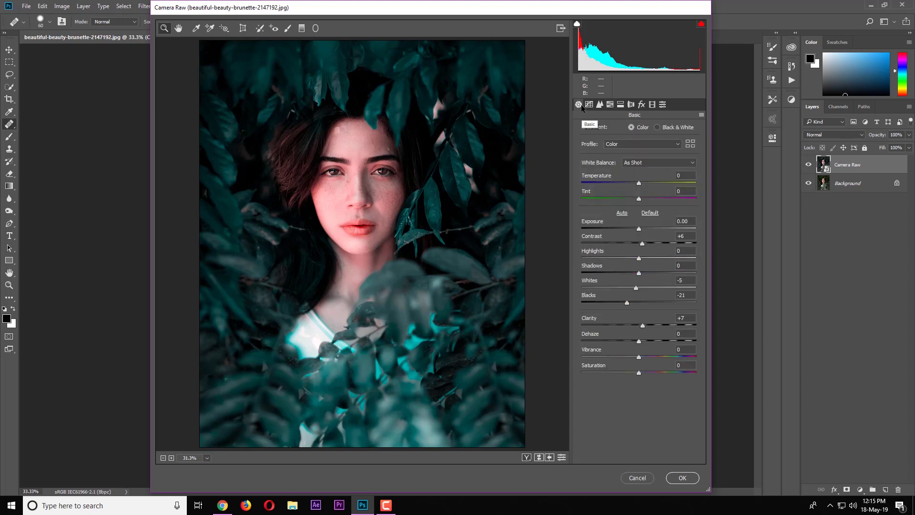
{"action": "left_click_drag", "start_coordinate": [639, 187], "coordinate": [642, 199]}
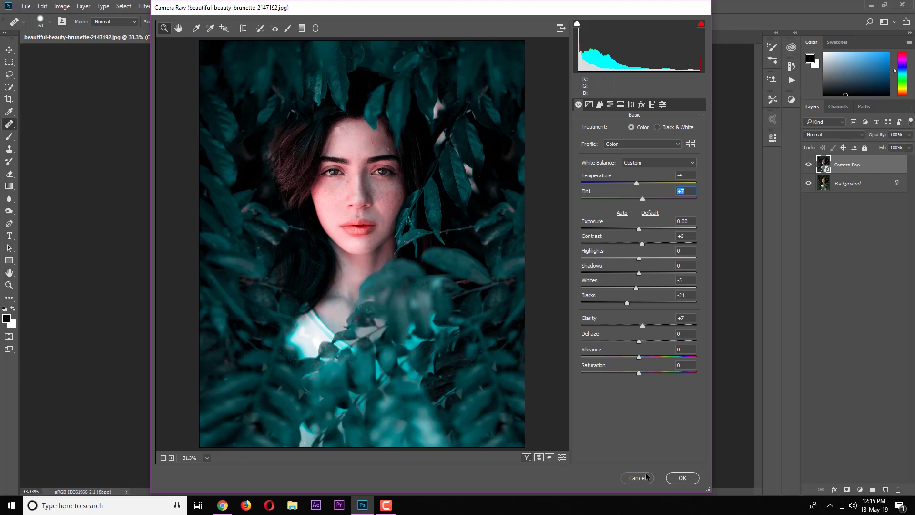
Apply the Camera Raw grade as a smart filter and toggle the layer to compare.
{"action": "left_click", "coordinate": [683, 479]}
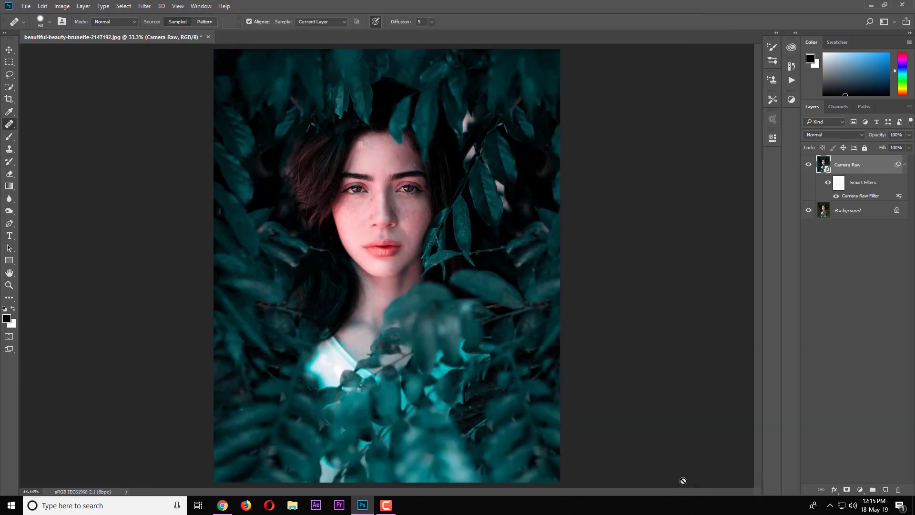
{"action": "left_click", "coordinate": [808, 164]}
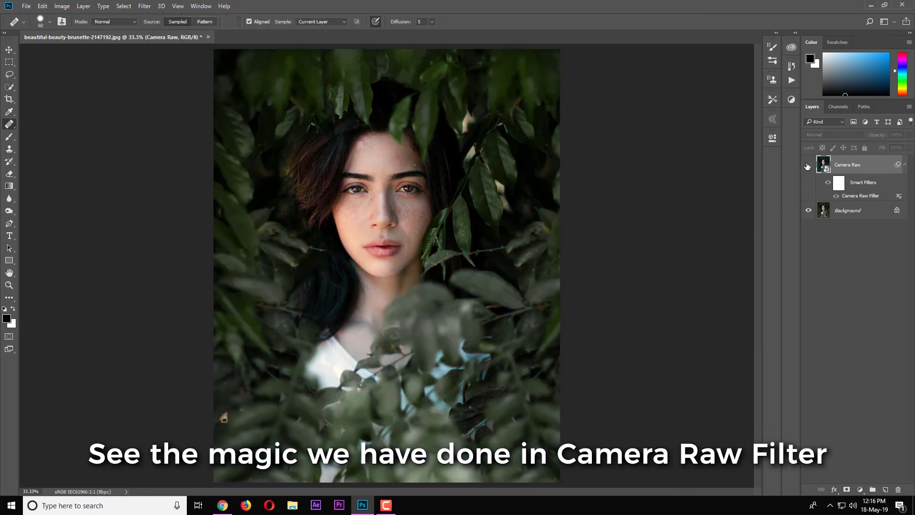
{"action": "left_click", "coordinate": [809, 165]}
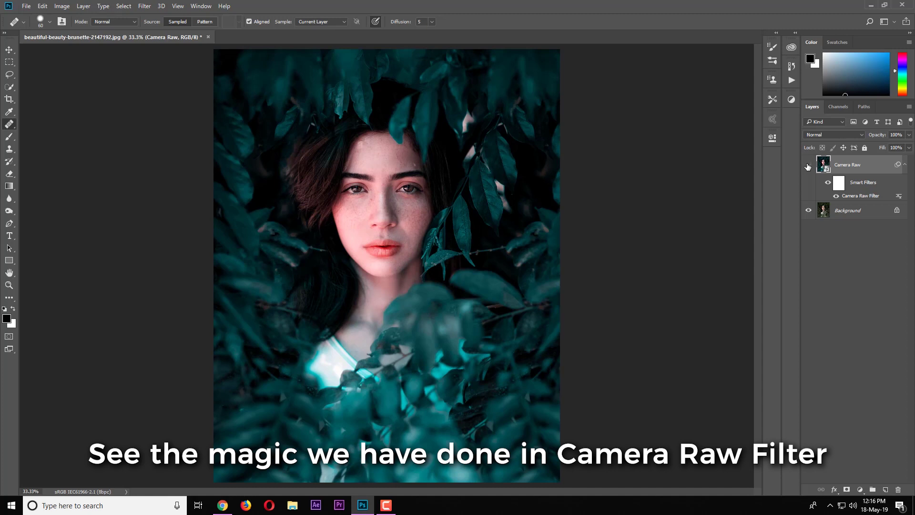
{"action": "left_click", "coordinate": [808, 164]}
{"action": "left_click", "coordinate": [809, 165]}
{"action": "left_click", "coordinate": [860, 490]}
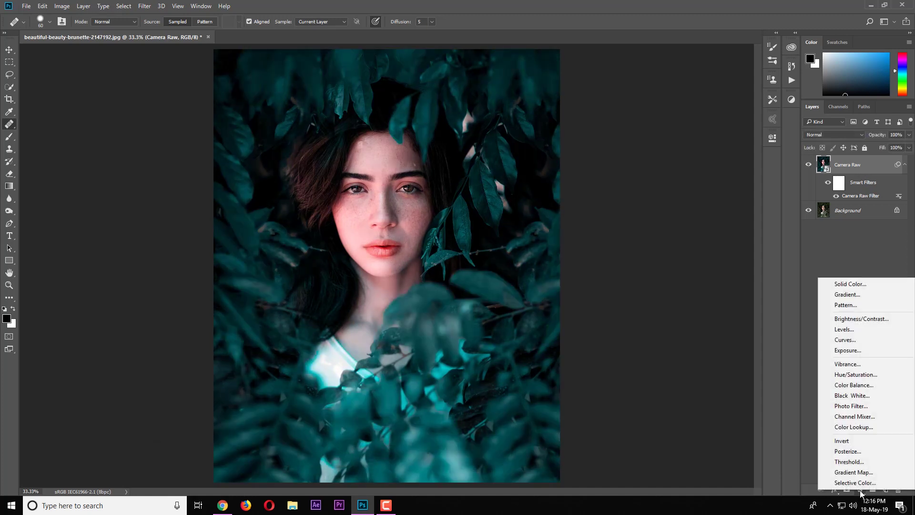
Add a Hue/Saturation layer setting Cyans to Hue +8, Saturation +9, Lightness -4.
{"action": "left_click", "coordinate": [855, 374]}
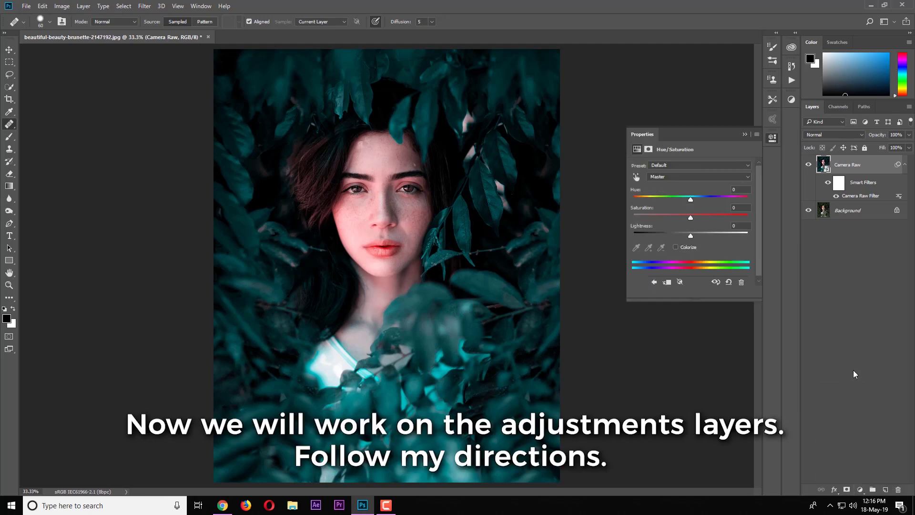
{"action": "left_click", "coordinate": [698, 176]}
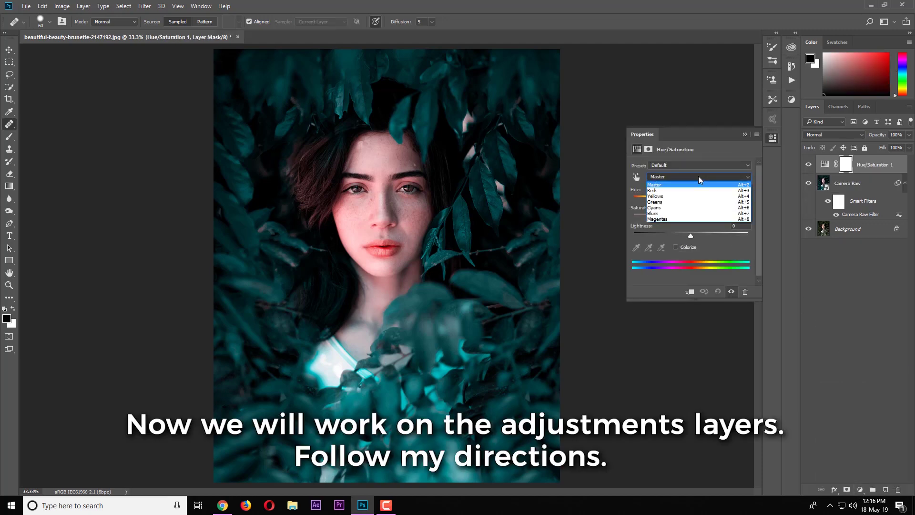
{"action": "left_click", "coordinate": [663, 207]}
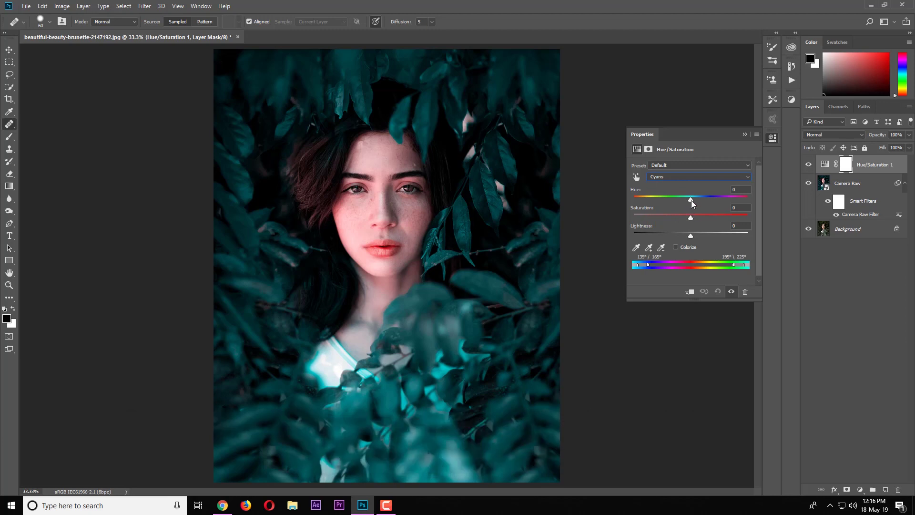
{"action": "mouse_move", "coordinate": [691, 200]}
{"action": "left_mouse_down"}
{"action": "mouse_move", "coordinate": [698, 218]}
{"action": "mouse_move", "coordinate": [680, 237]}
{"action": "left_mouse_up"}
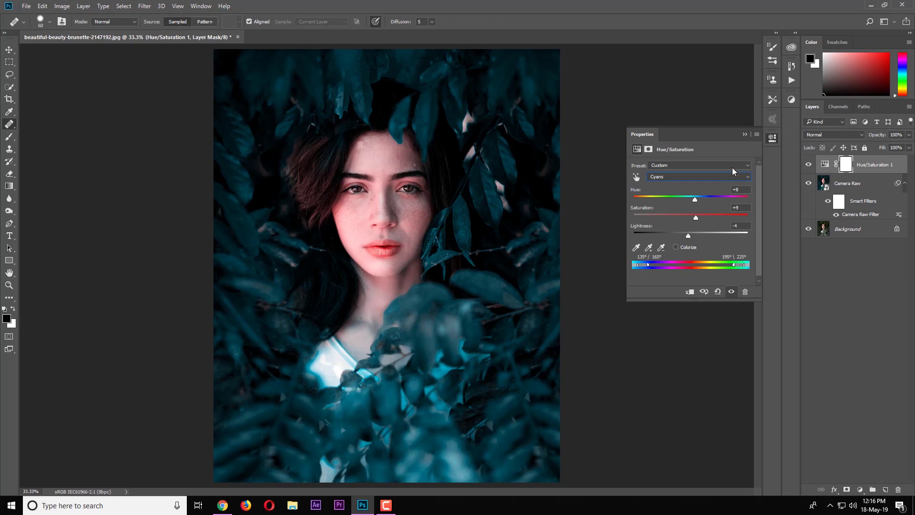
{"action": "left_click", "coordinate": [744, 135]}
{"action": "left_click", "coordinate": [807, 165]}
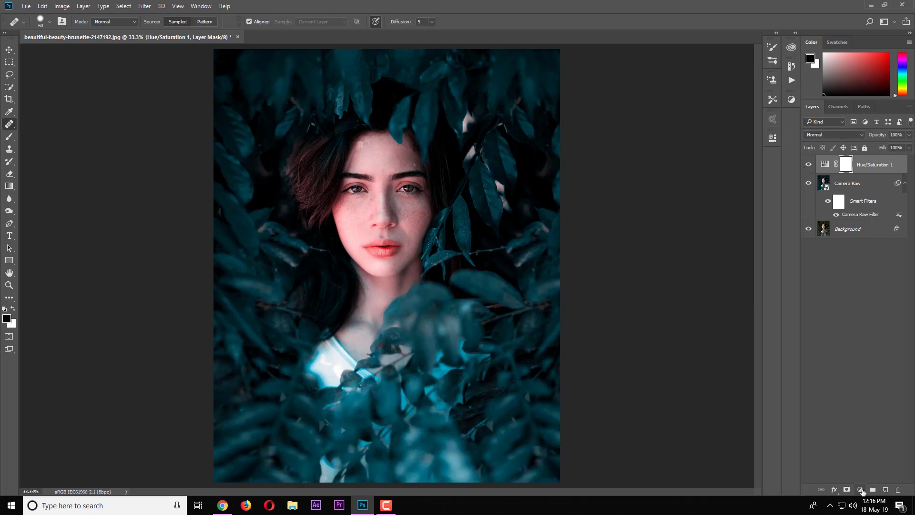
Add a Selective Color adjustment layer giving the Reds +34 Cyan.
{"action": "left_click", "coordinate": [861, 490]}
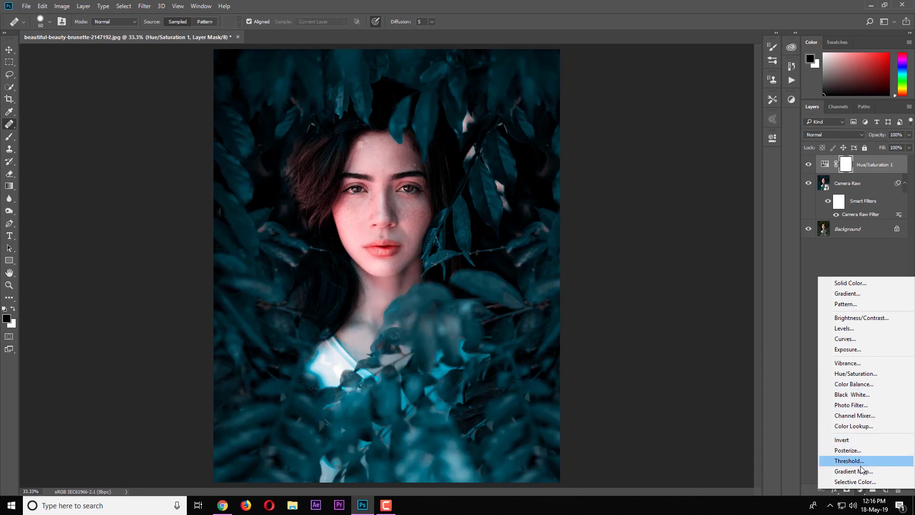
{"action": "left_click", "coordinate": [865, 481]}
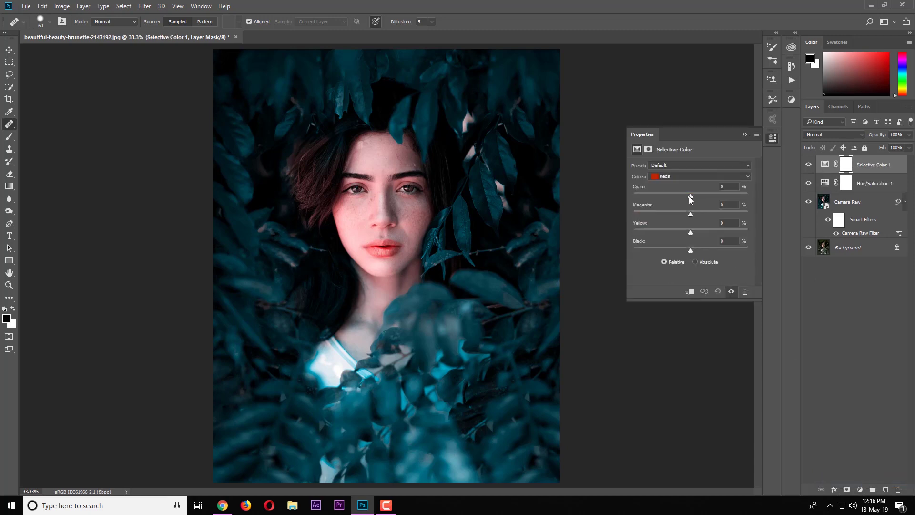
{"action": "left_click_drag", "start_coordinate": [691, 197], "coordinate": [708, 202]}
{"action": "left_click", "coordinate": [745, 134]}
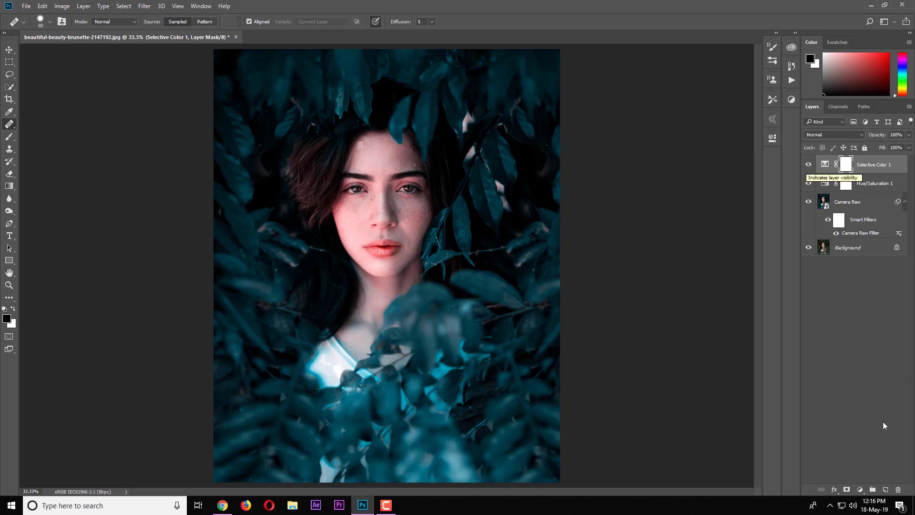
Add a Vibrance adjustment layer with Vibrance +30 and Saturation +5.
{"action": "left_click", "coordinate": [860, 490]}
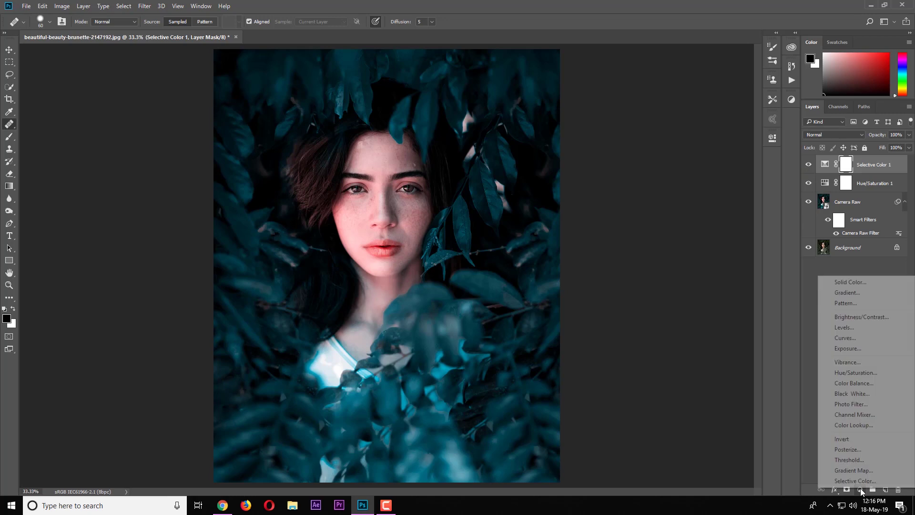
{"action": "left_click", "coordinate": [848, 362]}
{"action": "left_click_drag", "start_coordinate": [691, 175], "coordinate": [706, 175]}
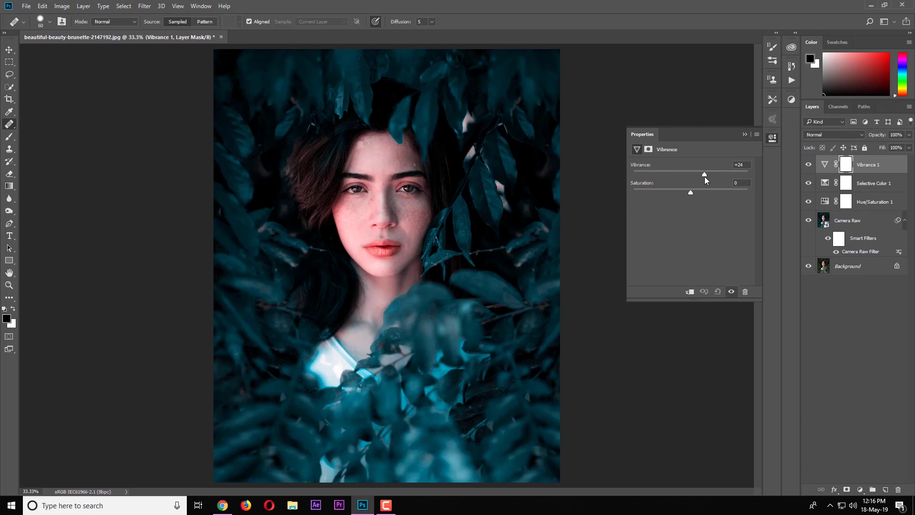
{"action": "left_click_drag", "start_coordinate": [705, 175], "coordinate": [692, 192]}
{"action": "left_click", "coordinate": [745, 135]}
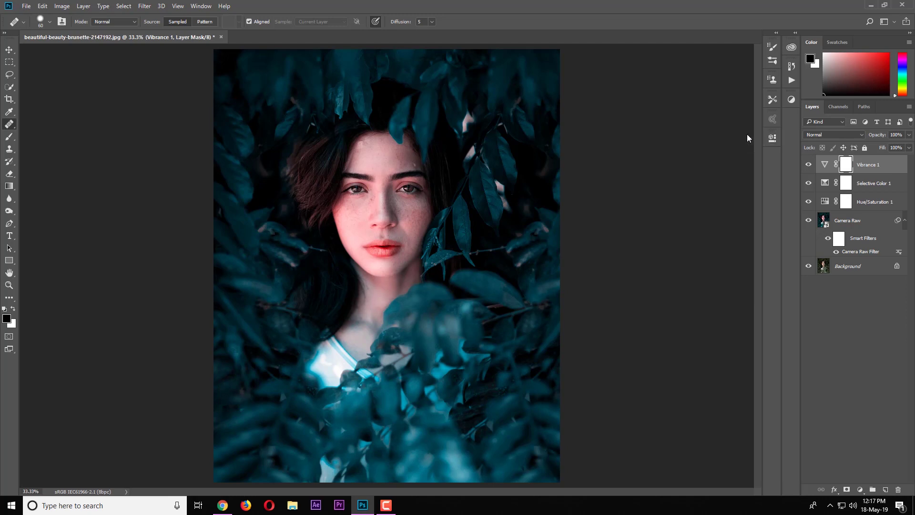
Select the Vibrance, Selective Color, Hue/Saturation and Camera Raw layers and group them.
{"action": "left_click", "coordinate": [876, 186], "text": "shift"}
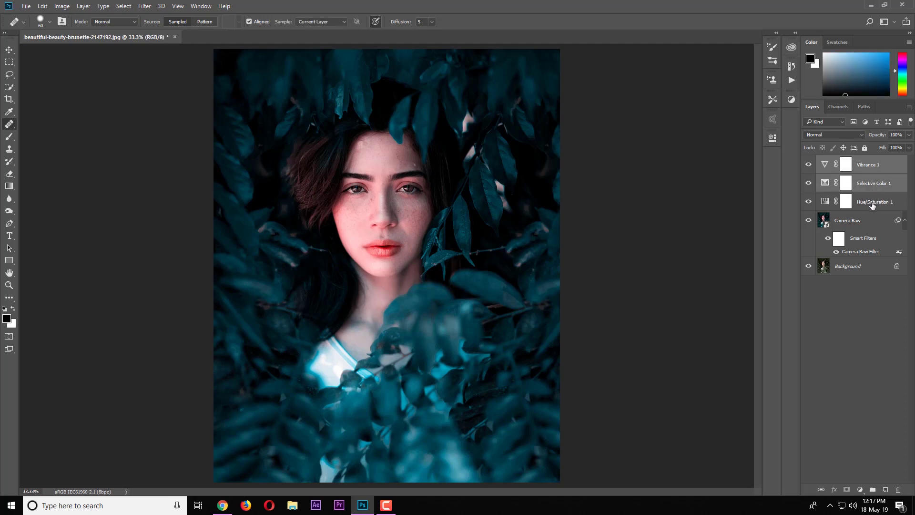
{"action": "left_click", "coordinate": [872, 205], "text": "shift"}
{"action": "left_click", "coordinate": [868, 224], "text": "shift"}
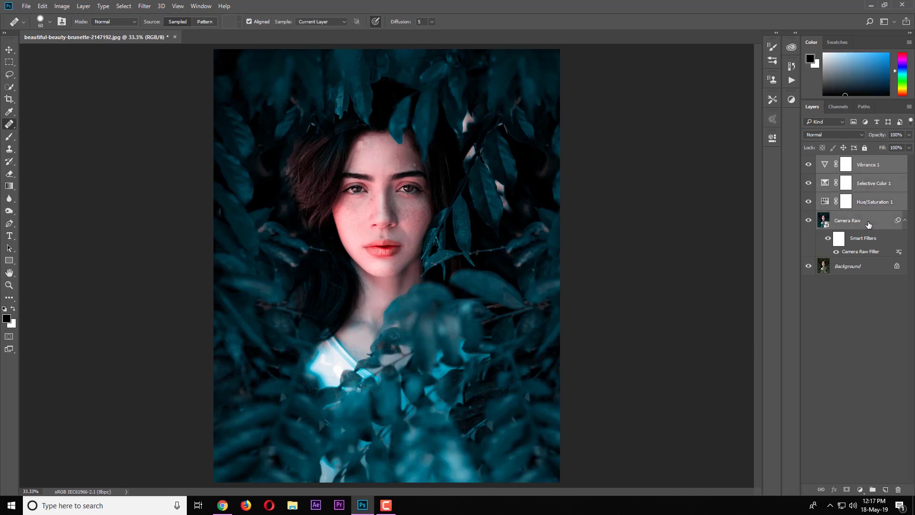
{"action": "key", "text": "ctrl+g"}
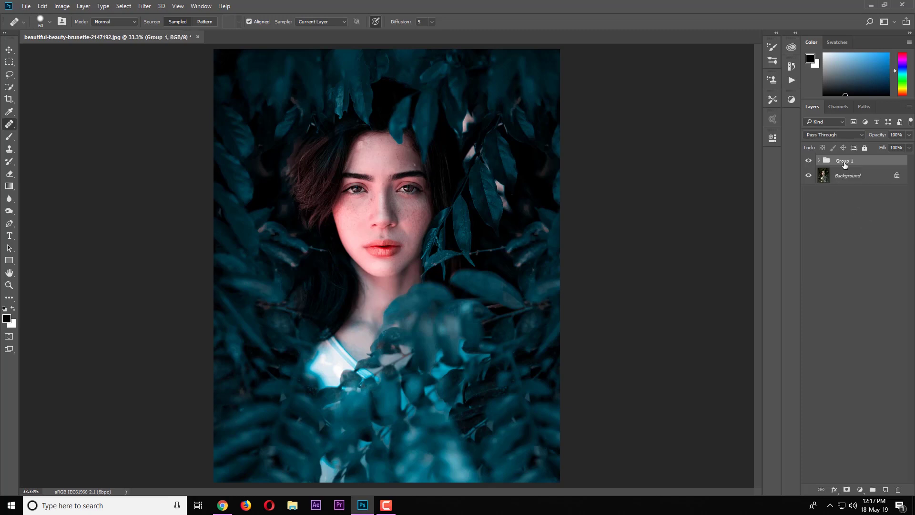
Rename the new group 'Color Adjustments' and toggle its visibility off and on to compare.
{"action": "double_click", "coordinate": [845, 161]}
{"action": "type", "text": "C"}
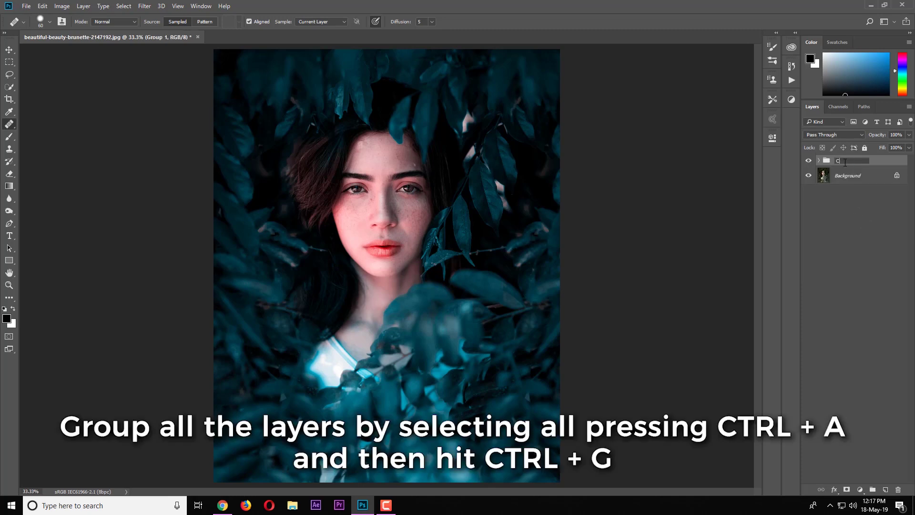
{"action": "type", "text": "olor Adjust"}
{"action": "type", "text": "ments"}
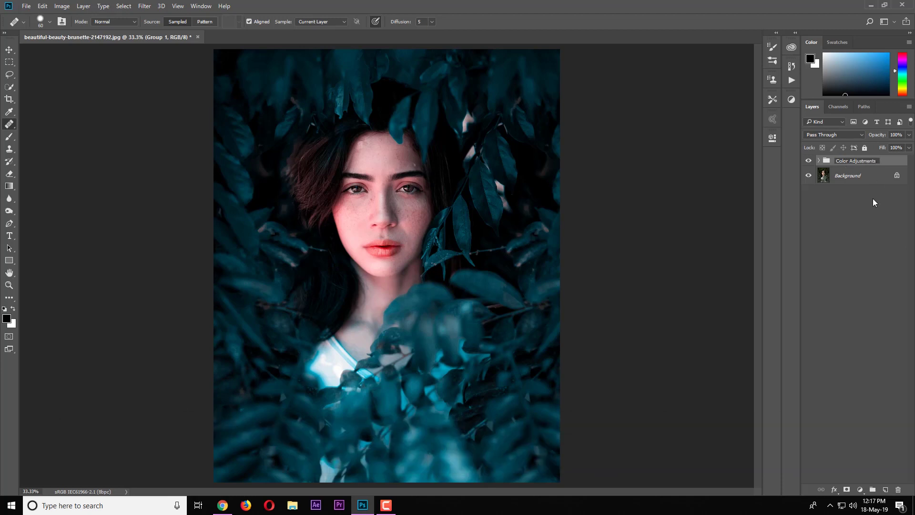
{"action": "left_click", "coordinate": [871, 208]}
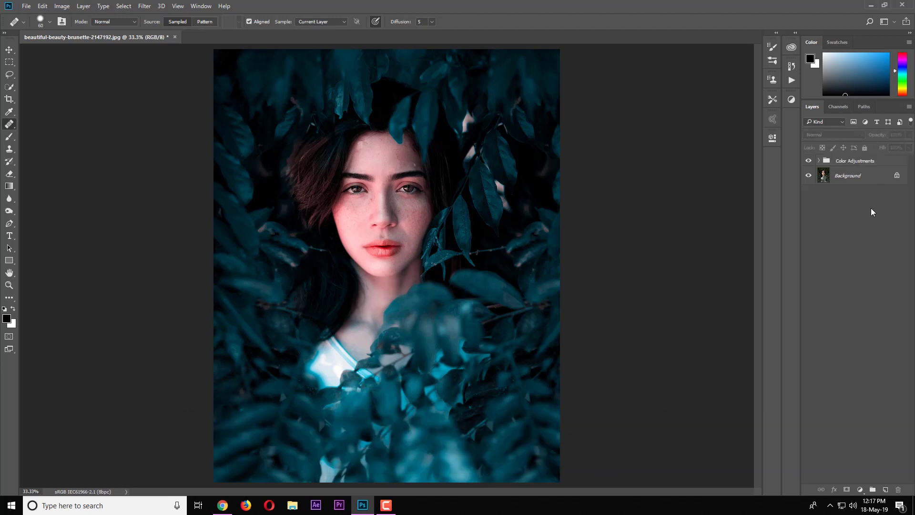
{"action": "left_click", "coordinate": [807, 161]}
{"action": "left_click", "coordinate": [807, 161]}
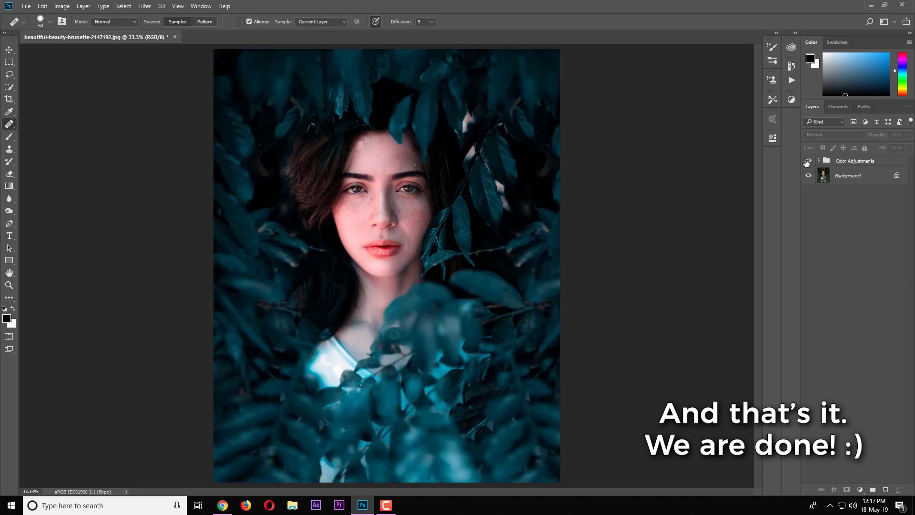